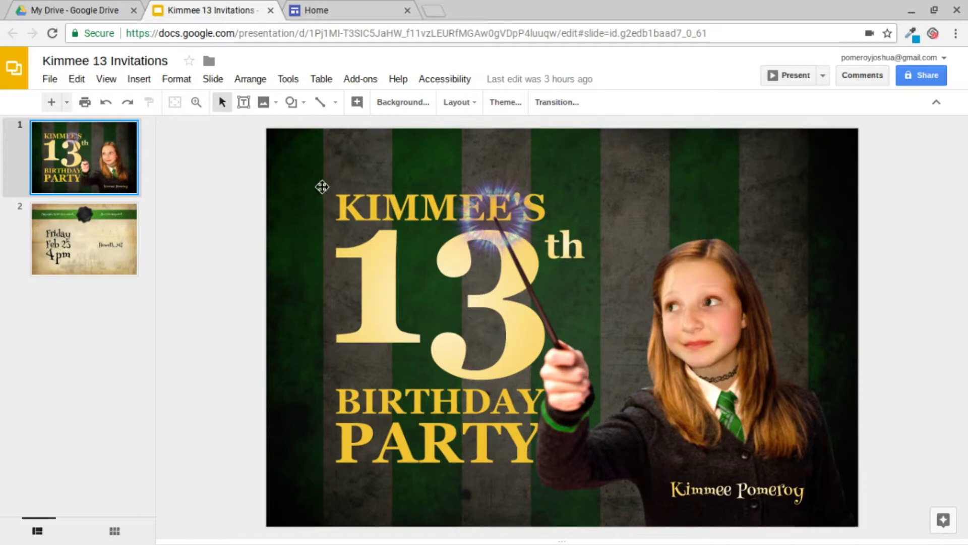
- Look over slide 2 and the My Drive page, then come back to the title slide
{"action": "left_click", "coordinate": [84, 225]}
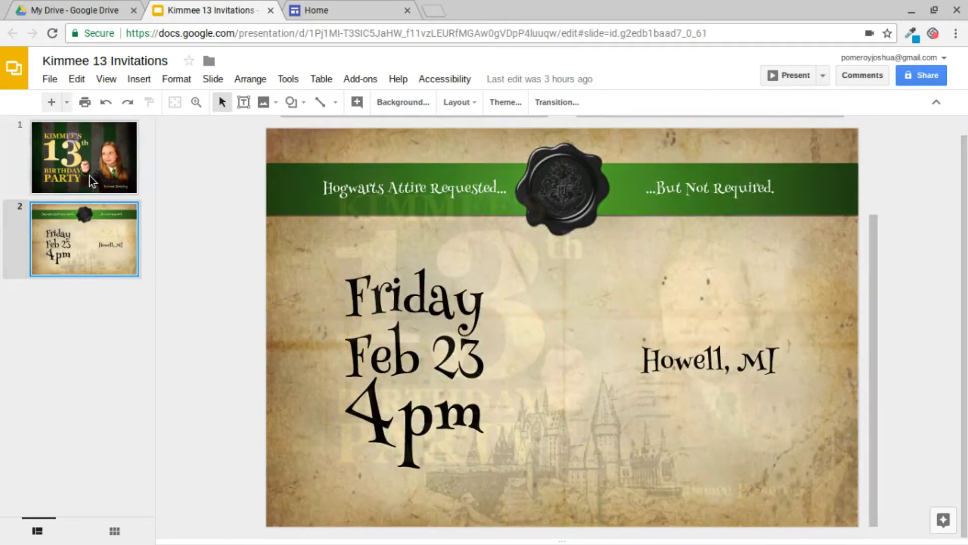
{"action": "left_click", "coordinate": [90, 176]}
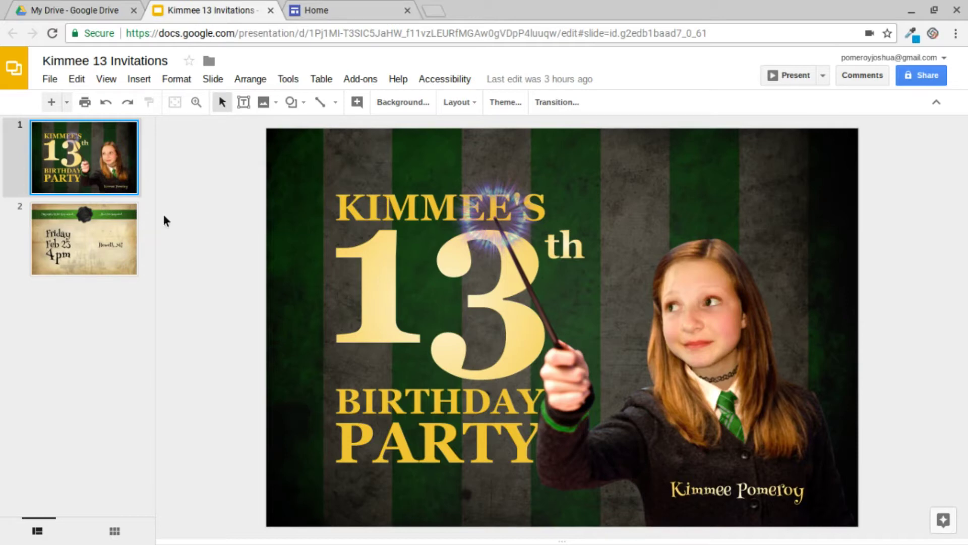
{"action": "left_click", "coordinate": [80, 9]}
{"action": "left_click", "coordinate": [202, 11]}
- Try moving the girl's photo up and right, undoing each move to keep its original spot
{"action": "key", "text": "Down"}
{"action": "left_click", "coordinate": [98, 150]}
{"action": "key", "text": "ctrl+z"}
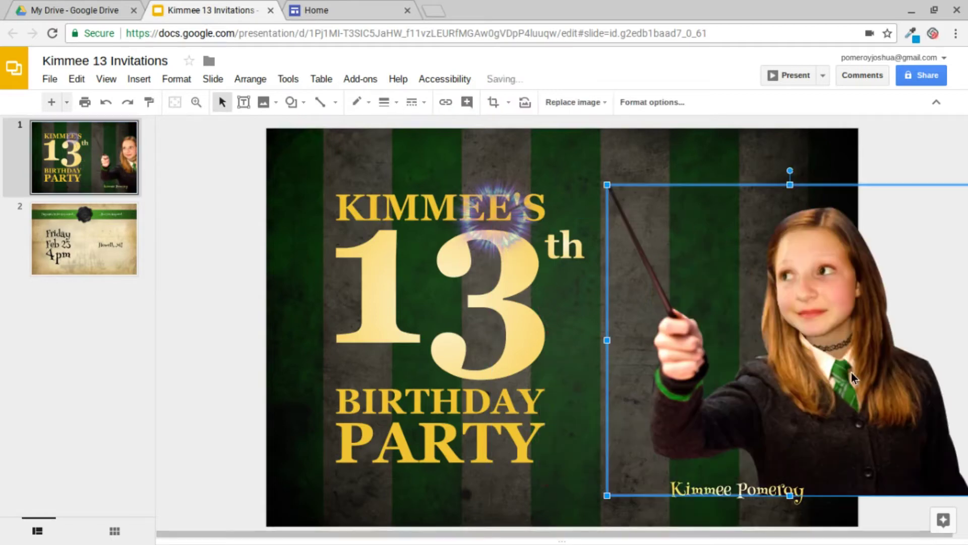
{"action": "key", "text": "ctrl+z"}
{"action": "left_click", "coordinate": [896, 308]}
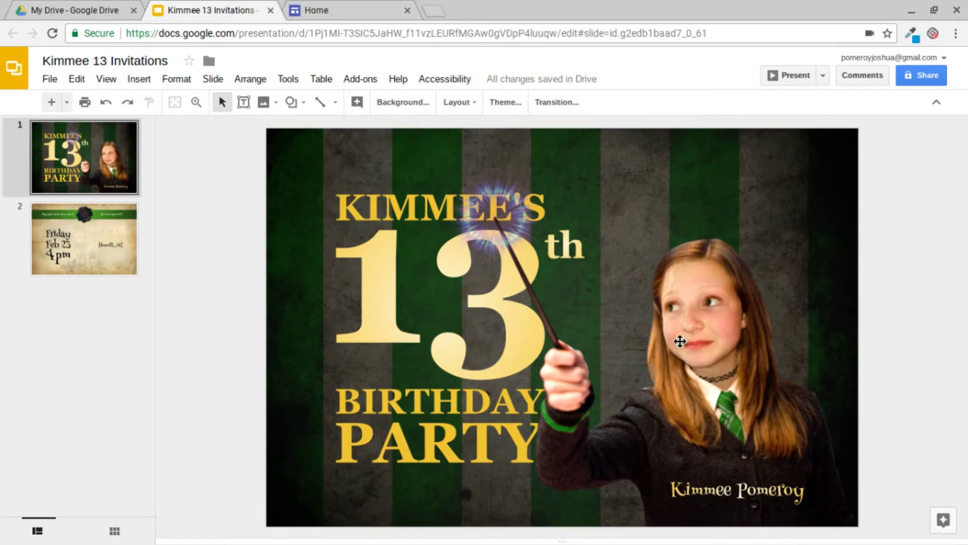
{"action": "left_click", "coordinate": [769, 352]}
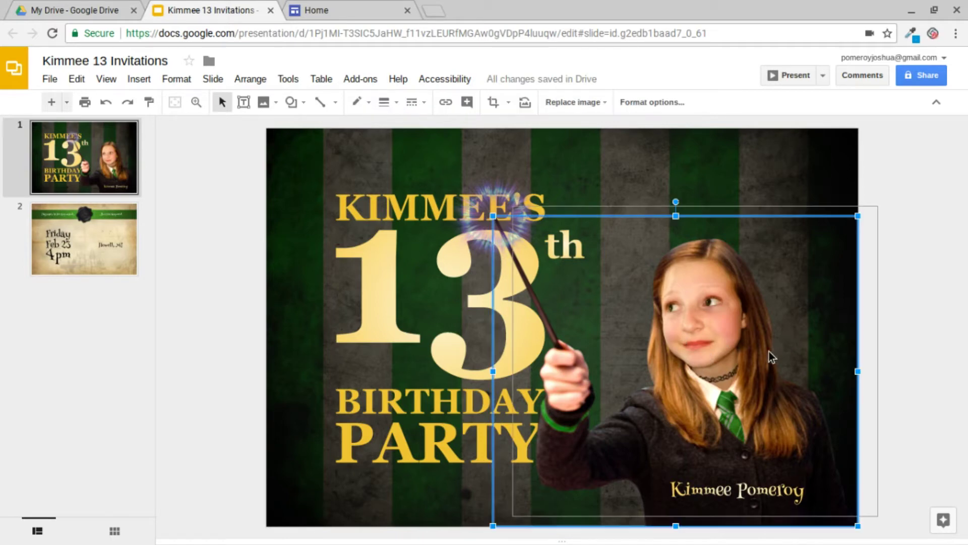
{"action": "key", "text": "ctrl+z"}
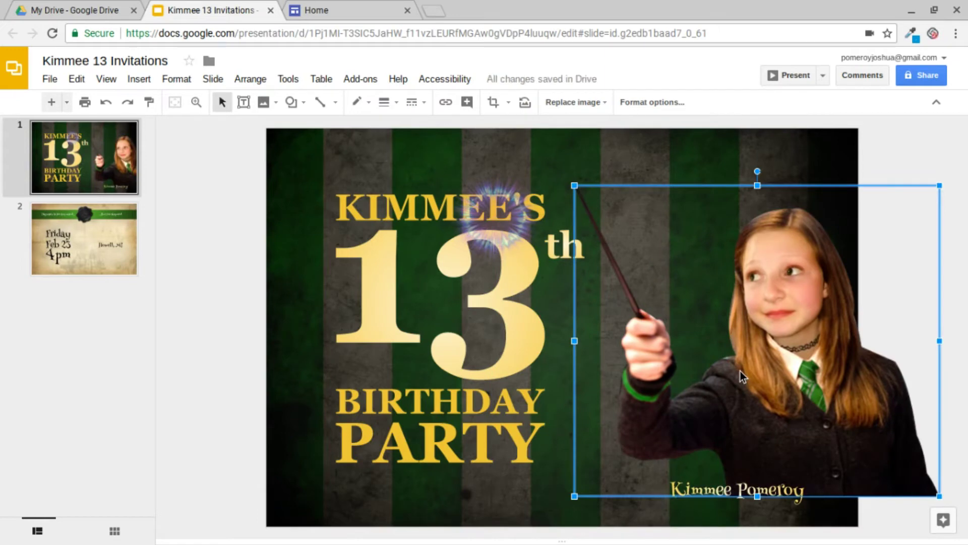
{"action": "key", "text": "ctrl+z"}
{"action": "left_click", "coordinate": [892, 279]}
{"action": "left_click_drag", "start_coordinate": [688, 351], "coordinate": [827, 321]}
{"action": "key", "text": "ctrl+z"}
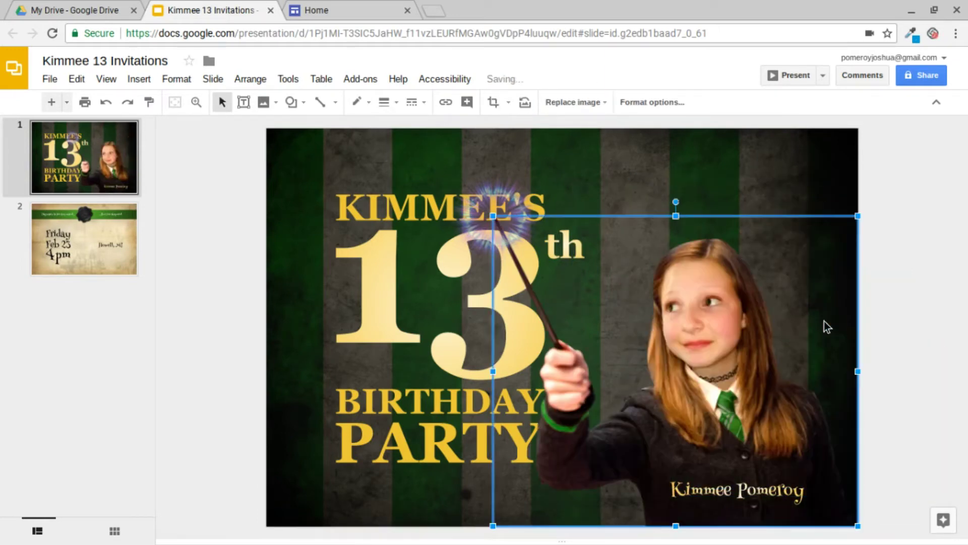
{"action": "left_click", "coordinate": [891, 222]}
- Zoom in on the wand sparkle image and shift it to the right, then fit the slide
{"action": "left_click", "coordinate": [196, 102]}
{"action": "left_click_drag", "start_coordinate": [656, 183], "coordinate": [447, 343]}
{"action": "left_click", "coordinate": [525, 241]}
{"action": "left_click_drag", "start_coordinate": [545, 250], "coordinate": [691, 302]}
{"action": "key", "text": "ctrl+z"}
{"action": "left_click_drag", "start_coordinate": [629, 337], "coordinate": [772, 321]}
{"action": "left_click", "coordinate": [174, 101]}
- Inspect the KIMMEE'S text and the 'th' and '13' WordArt without changing them
{"action": "left_click", "coordinate": [374, 207]}
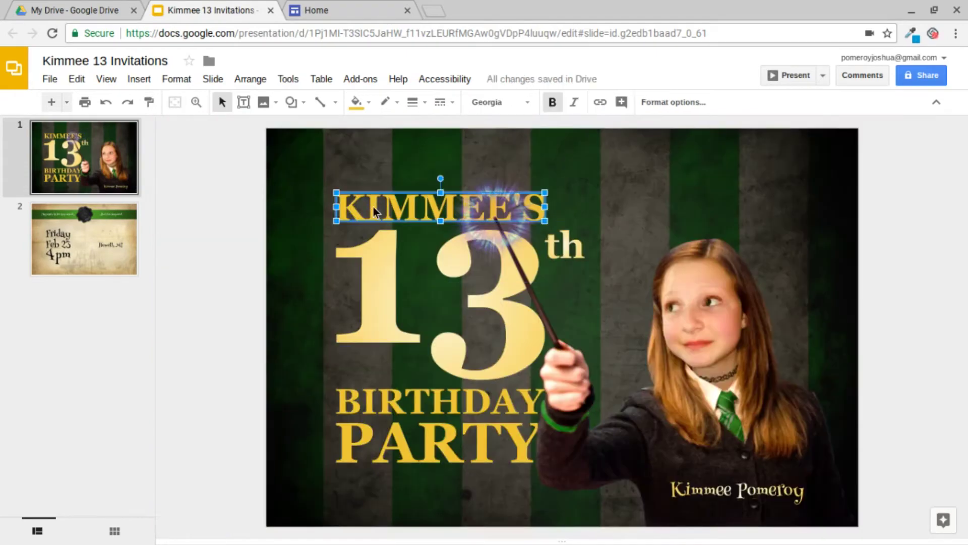
{"action": "double_click", "coordinate": [577, 250]}
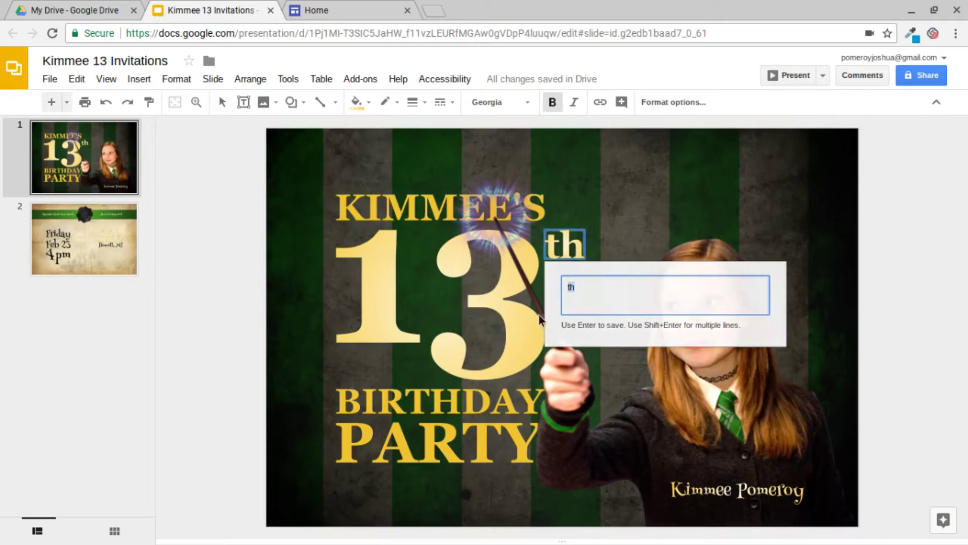
{"action": "key", "text": "Escape"}
{"action": "double_click", "coordinate": [378, 308]}
{"action": "key", "text": "Escape"}
{"action": "left_click", "coordinate": [914, 292]}
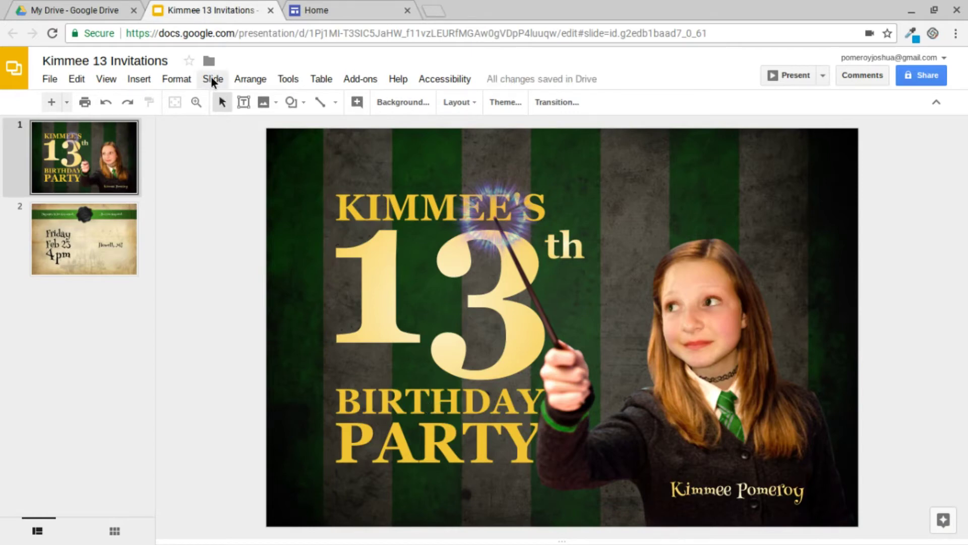
- Open the master editor and view the Title slide and striped Title slide 2 layouts
{"action": "left_click", "coordinate": [213, 80]}
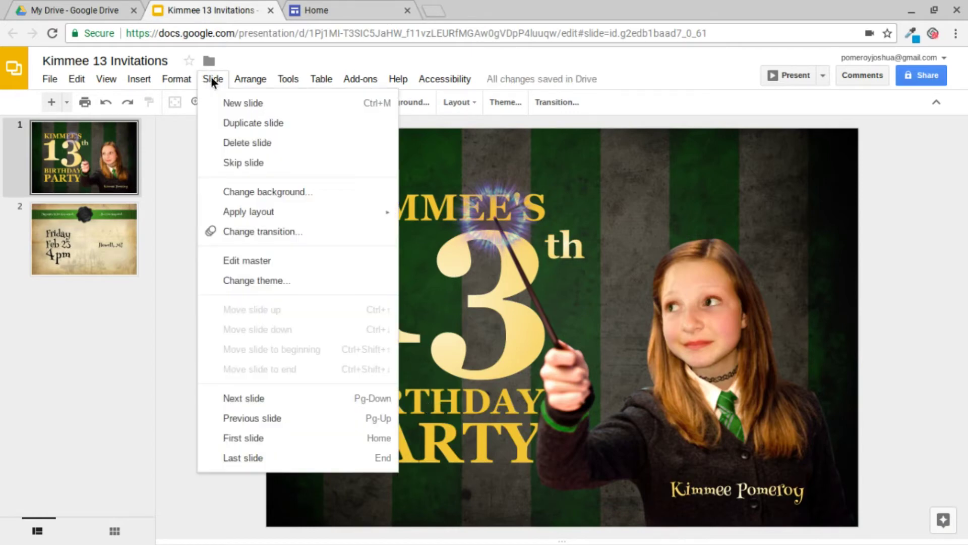
{"action": "left_click", "coordinate": [241, 268]}
{"action": "left_click", "coordinate": [228, 262]}
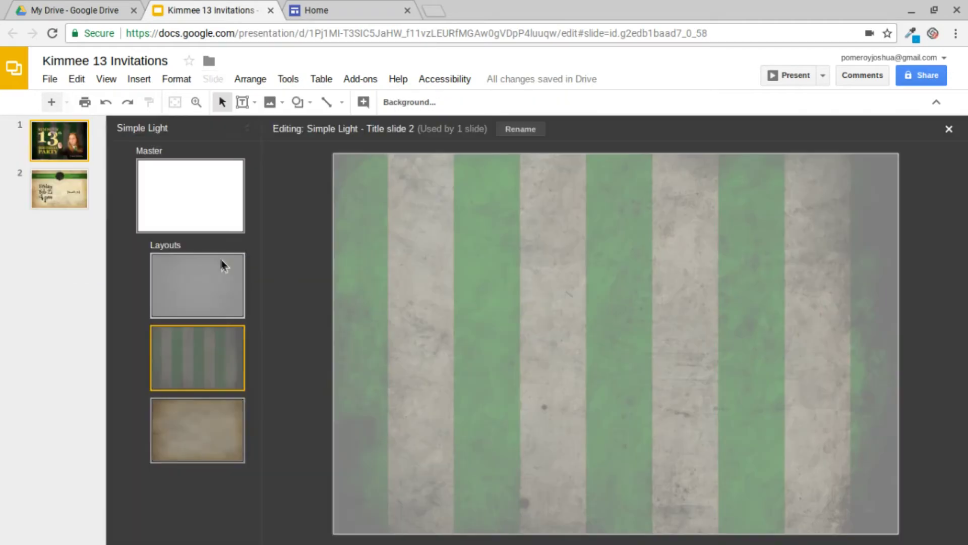
{"action": "left_click", "coordinate": [225, 298]}
{"action": "left_click", "coordinate": [215, 349]}
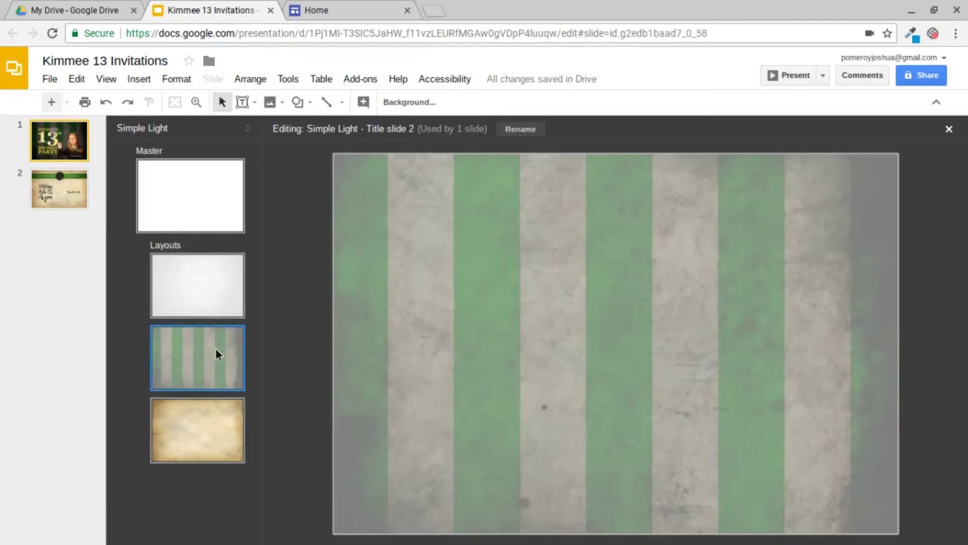
- Show the striped background's transparency, brightness and contrast adjustments, then return to slide 1
{"action": "left_click", "coordinate": [681, 256]}
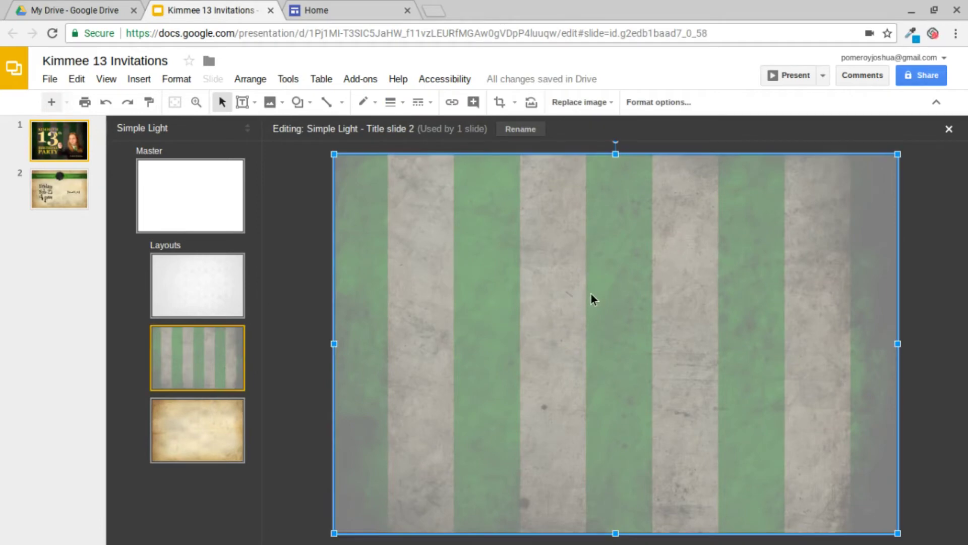
{"action": "left_click", "coordinate": [658, 103]}
{"action": "left_click", "coordinate": [775, 179]}
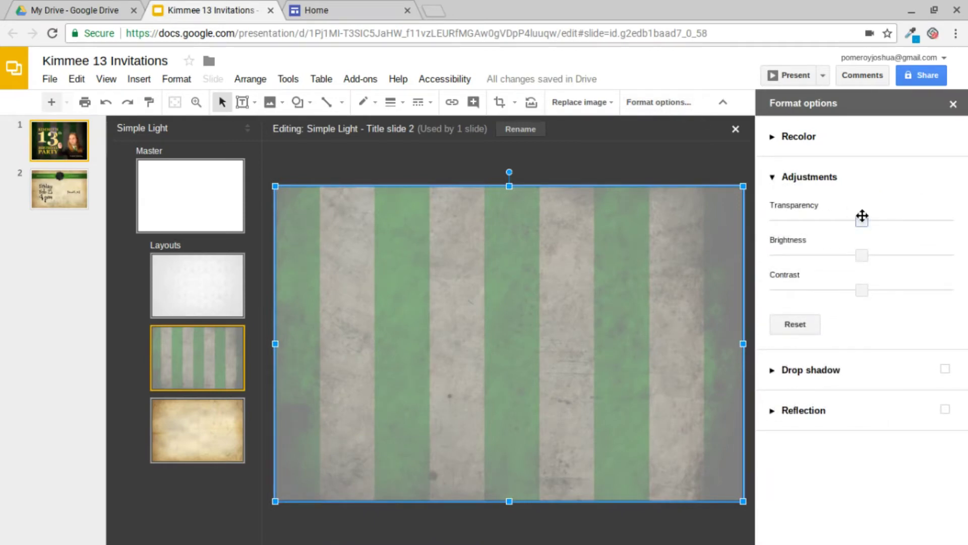
{"action": "left_click", "coordinate": [862, 218]}
{"action": "left_click", "coordinate": [74, 154]}
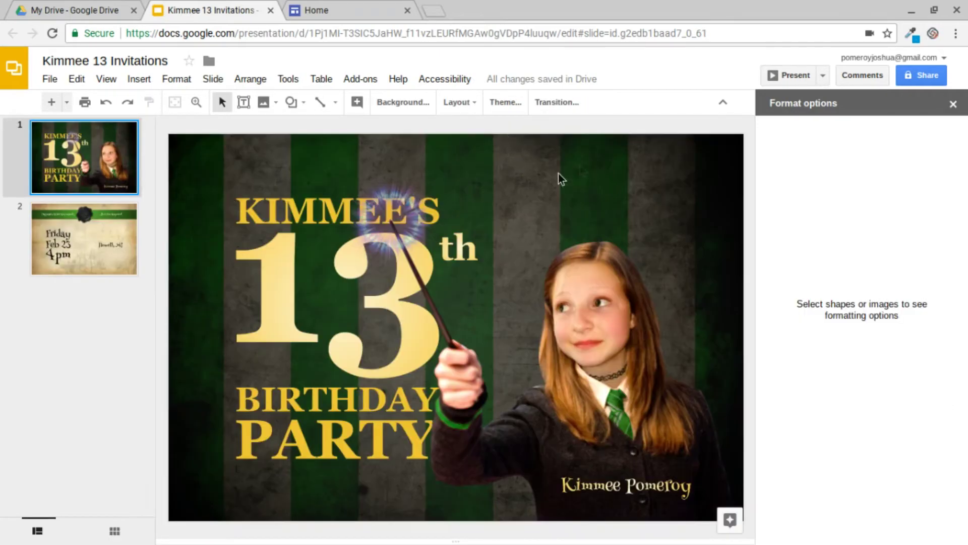
- Check the slide background colour choices without changing them, close the formatting panel, and show slide 2
{"action": "left_click", "coordinate": [416, 104]}
{"action": "left_click", "coordinate": [515, 268]}
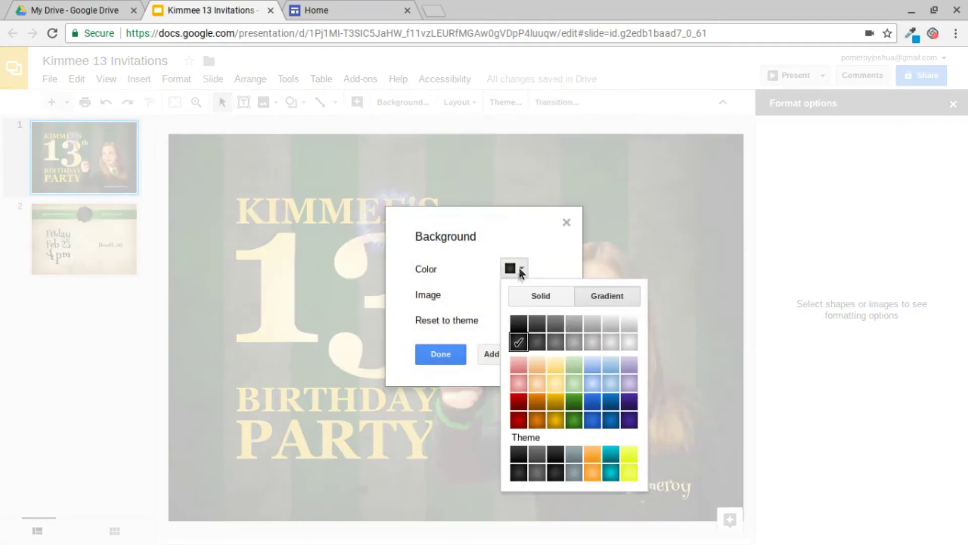
{"action": "left_click", "coordinate": [586, 169]}
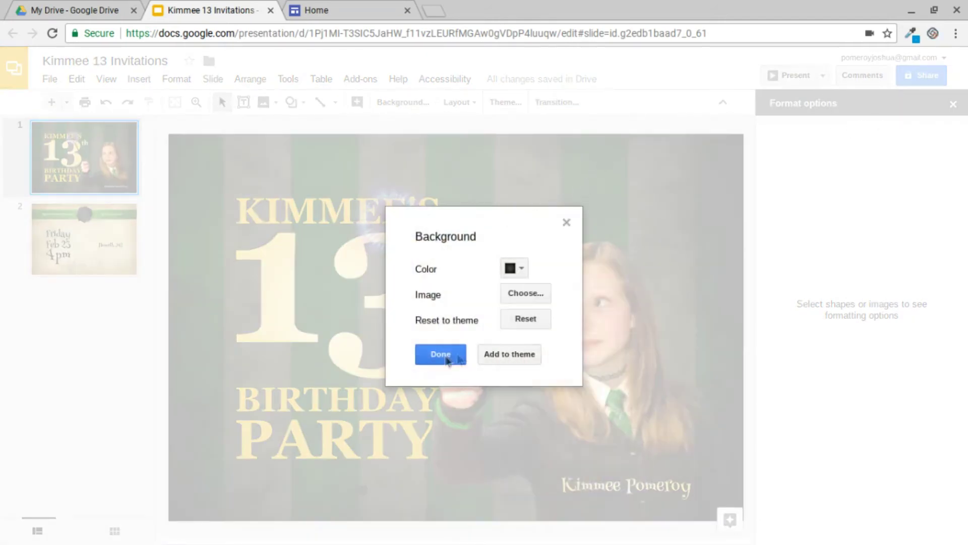
{"action": "left_click", "coordinate": [567, 222]}
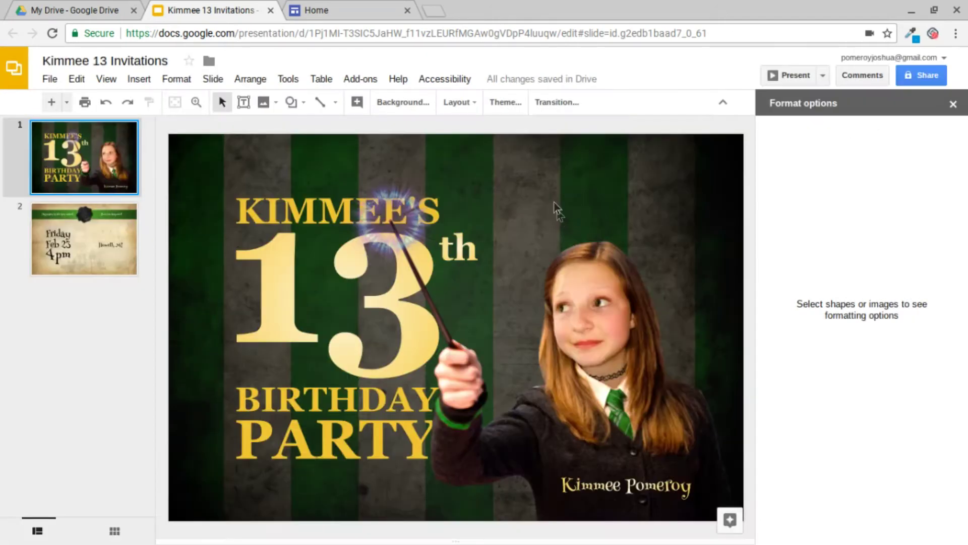
{"action": "left_click", "coordinate": [953, 104]}
{"action": "left_click", "coordinate": [70, 261]}
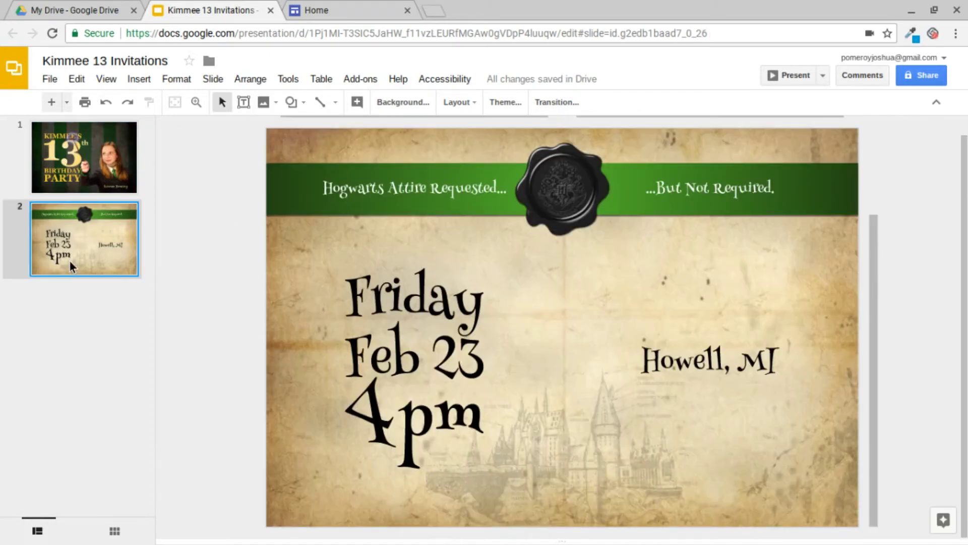
- Preview slide 2's Apply layout choices without applying any, then return to the title slide
{"action": "right_click", "coordinate": [116, 248]}
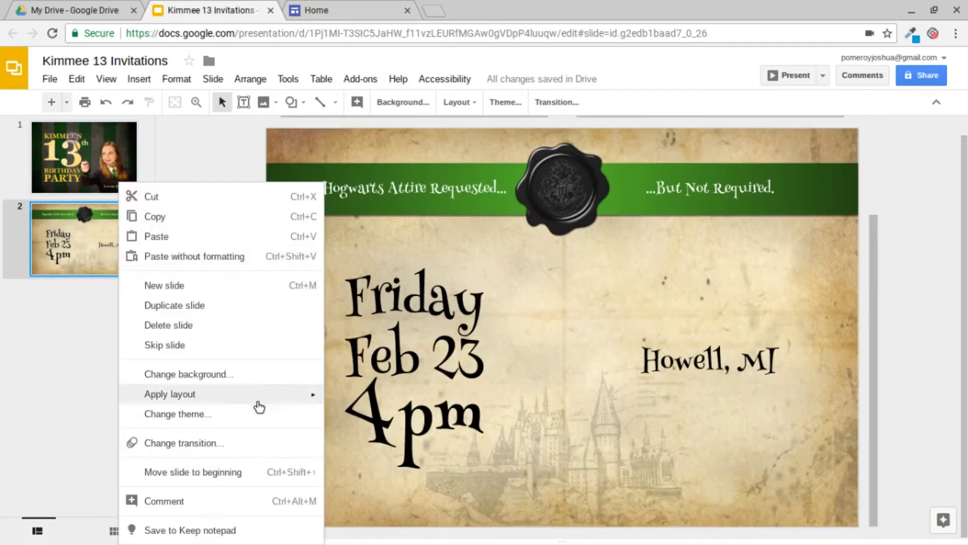
{"action": "mouse_move", "coordinate": [261, 404]}
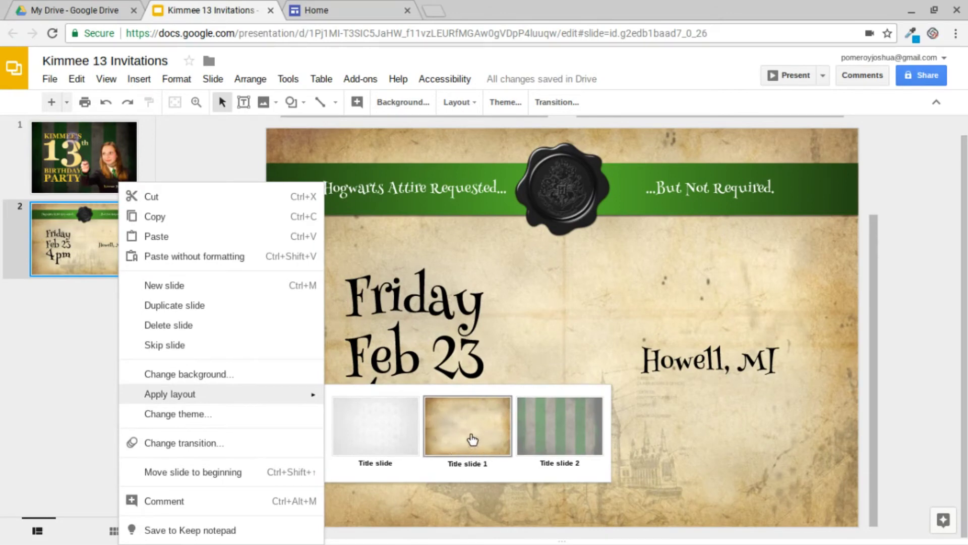
{"action": "left_click", "coordinate": [236, 160]}
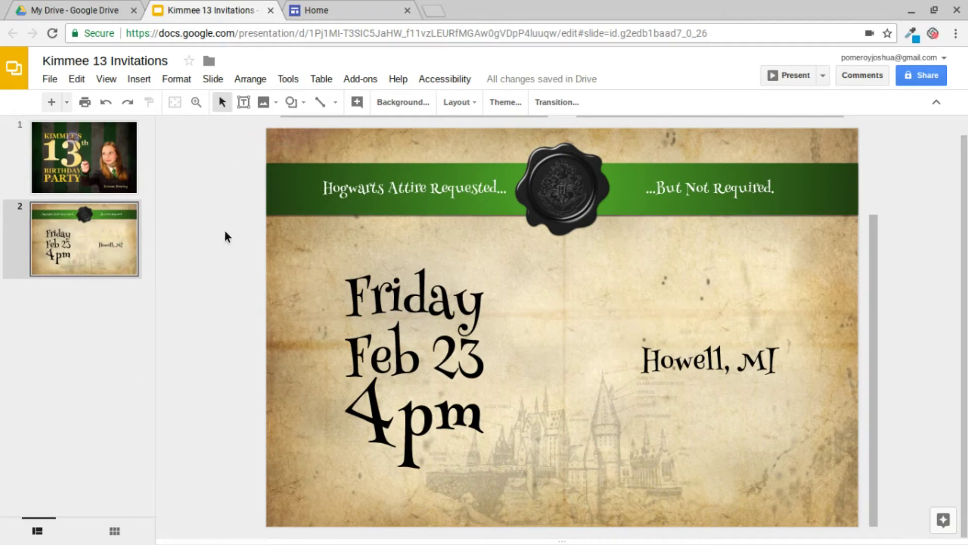
{"action": "left_click_drag", "start_coordinate": [298, 282], "coordinate": [238, 345]}
{"action": "left_click_drag", "start_coordinate": [236, 405], "coordinate": [211, 380]}
{"action": "left_click", "coordinate": [126, 183]}
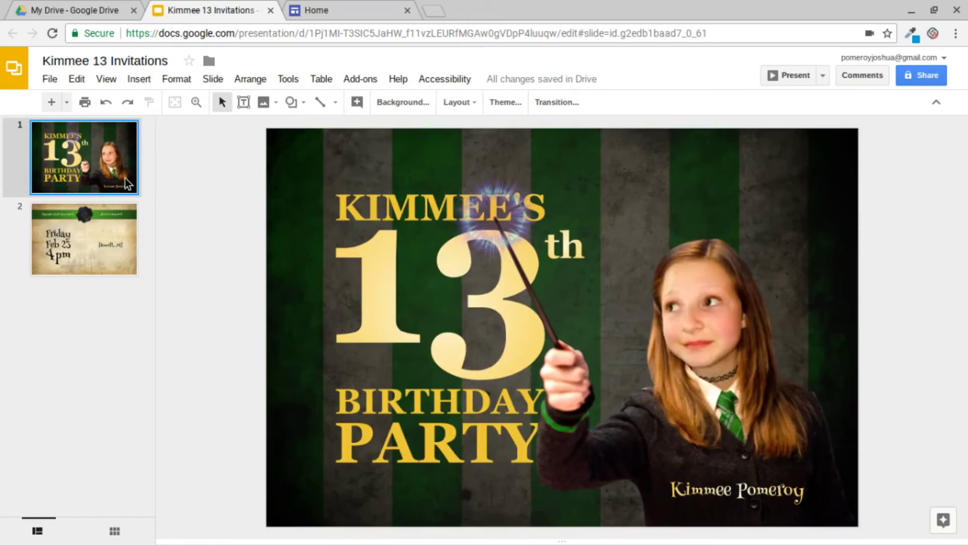
- Flip between the title slide and the parchment slide, settling on slide 2
{"action": "left_click", "coordinate": [101, 243]}
{"action": "left_click", "coordinate": [101, 175]}
{"action": "left_click", "coordinate": [101, 242]}
{"action": "left_click", "coordinate": [107, 166]}
{"action": "left_click", "coordinate": [87, 247]}
- Try moving the Friday, Feb 23 and 4pm text and the wax seal, undoing the moves
{"action": "left_click_drag", "start_coordinate": [409, 301], "coordinate": [338, 287]}
{"action": "left_click_drag", "start_coordinate": [391, 363], "coordinate": [338, 348]}
{"action": "left_click_drag", "start_coordinate": [411, 424], "coordinate": [346, 424]}
{"action": "key", "text": "ctrl+z"}
{"action": "key", "text": "ctrl+z"}
{"action": "key", "text": "ctrl+z"}
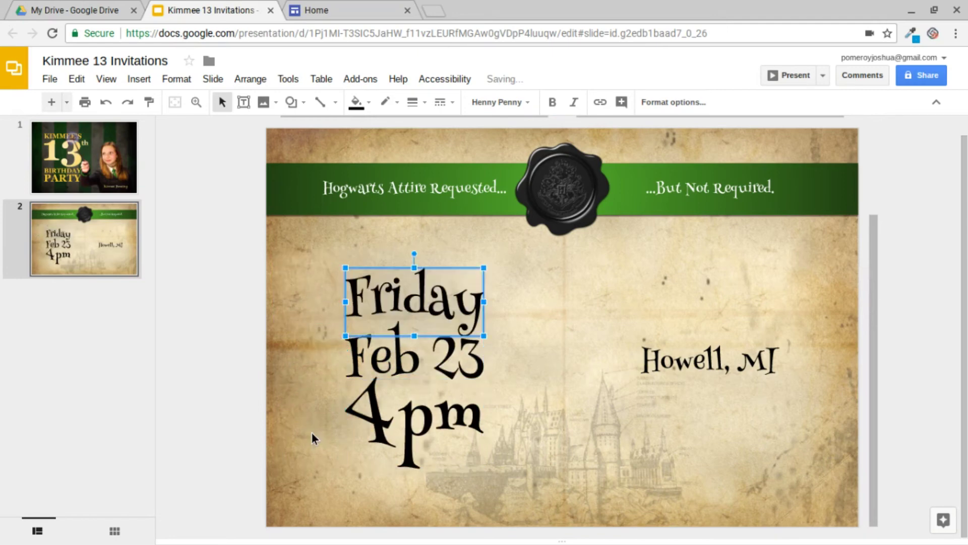
{"action": "left_click_drag", "start_coordinate": [567, 230], "coordinate": [560, 294]}
{"action": "key", "text": "ctrl+z"}
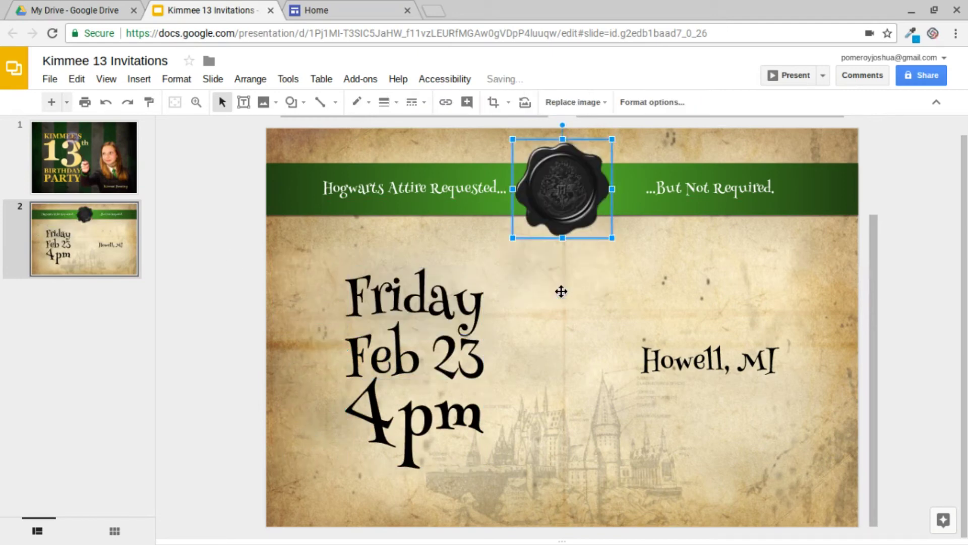
- Select the green banner, '...But Not Required.' text and castle, undo a castle move, then show slide 1
{"action": "left_click", "coordinate": [837, 189]}
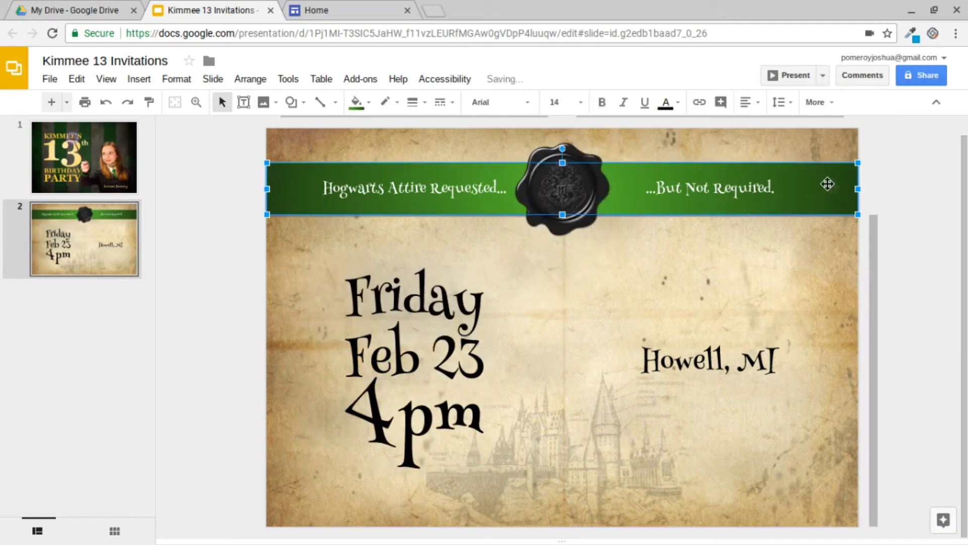
{"action": "left_click", "coordinate": [733, 189]}
{"action": "left_click", "coordinate": [716, 348]}
{"action": "left_click_drag", "start_coordinate": [567, 479], "coordinate": [576, 388]}
{"action": "key", "text": "ctrl+z"}
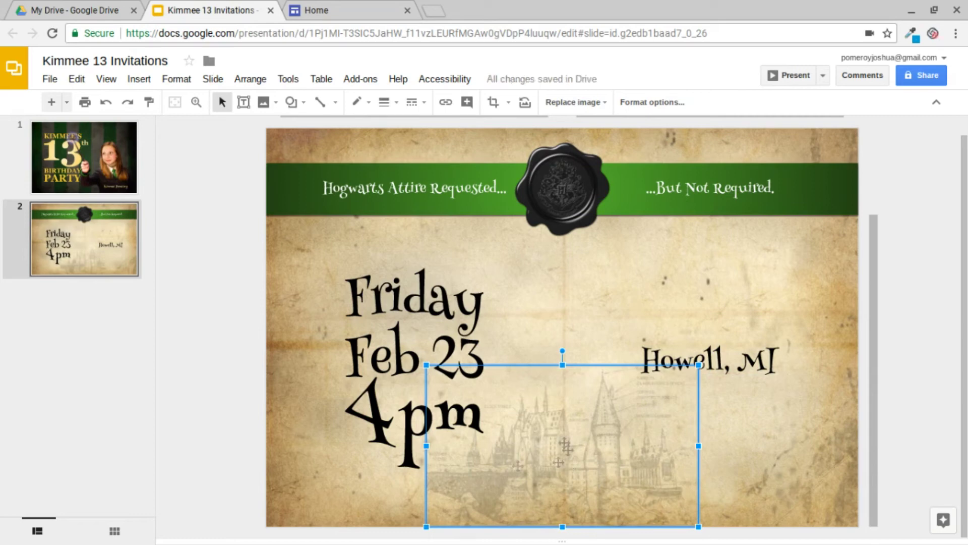
{"action": "left_click", "coordinate": [233, 288]}
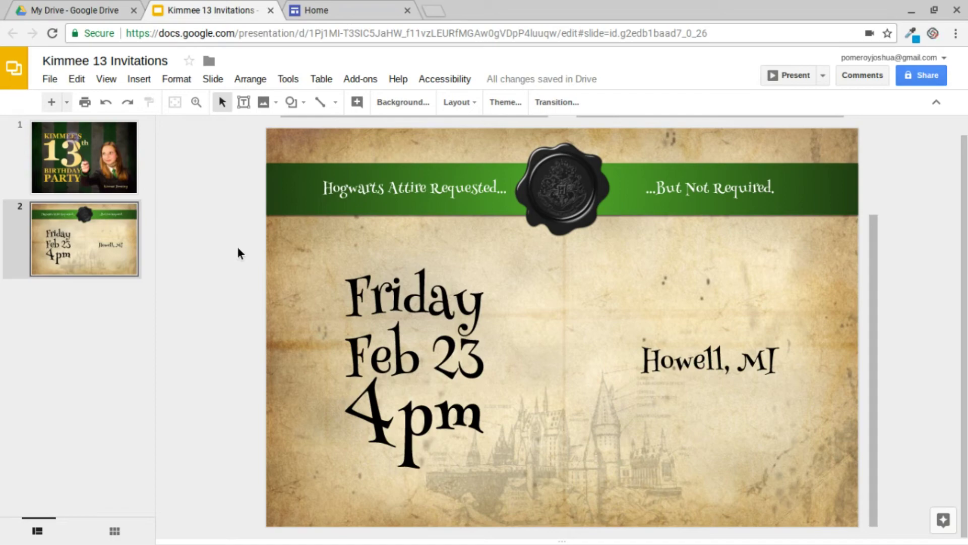
{"action": "left_click", "coordinate": [123, 180]}
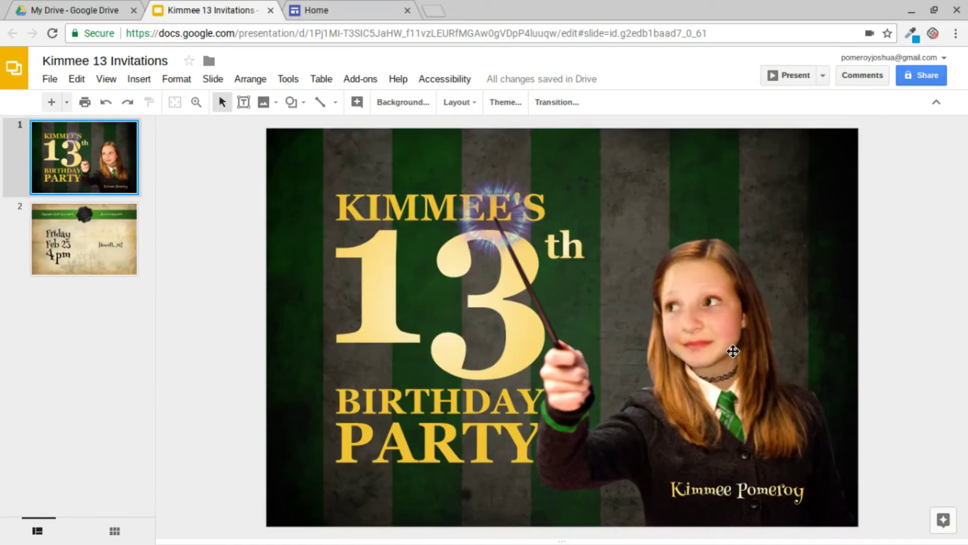
- Deselect everything on the title slide, leaving KIMMEE'S 13th BIRTHDAY PARTY and the photo intact
{"action": "left_click", "coordinate": [910, 219]}
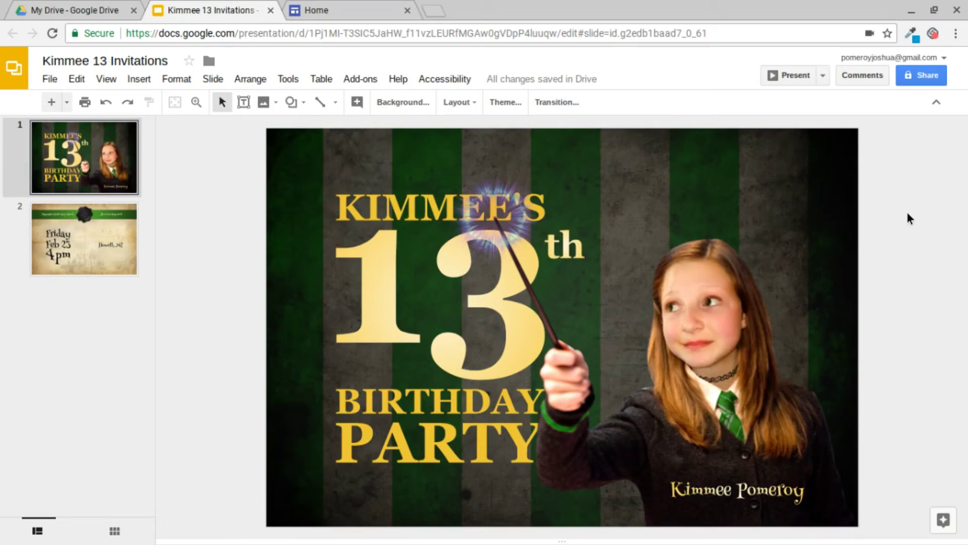